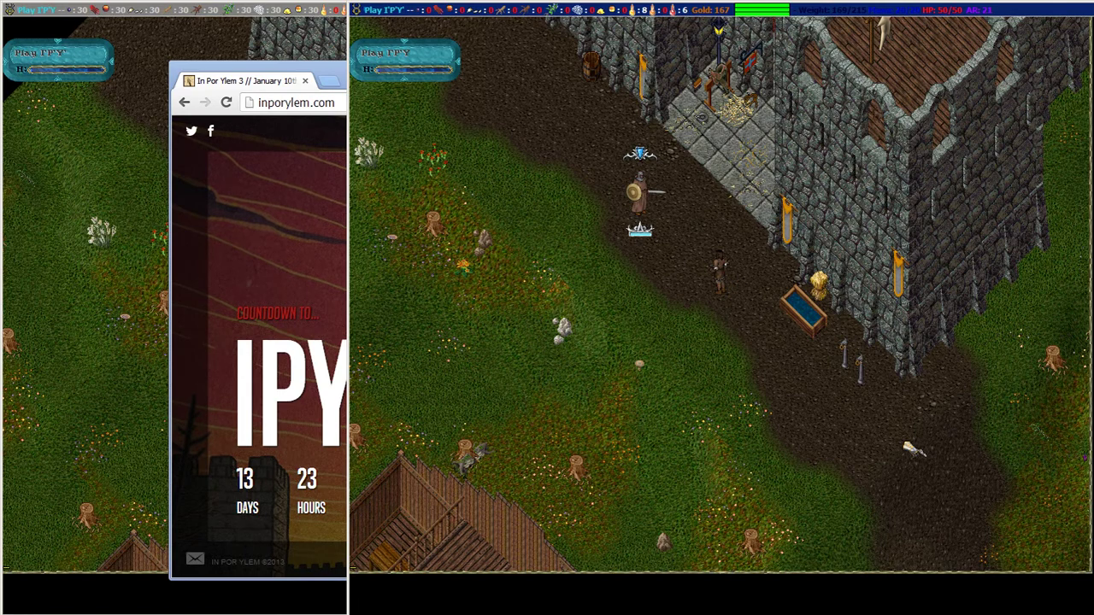
Create a new Arm/Dress list named "Arm Adam" in Razor and add the halberd to it by targeting.
{"action": "key", "text": "alt+Tab"}
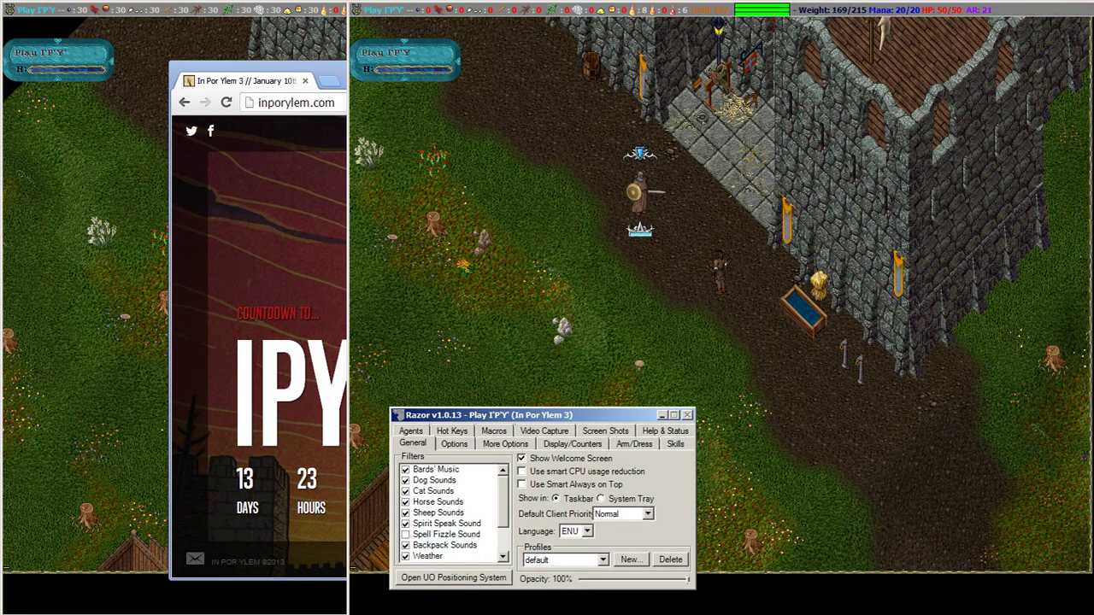
{"action": "left_click", "coordinate": [634, 445]}
{"action": "left_click", "coordinate": [420, 551]}
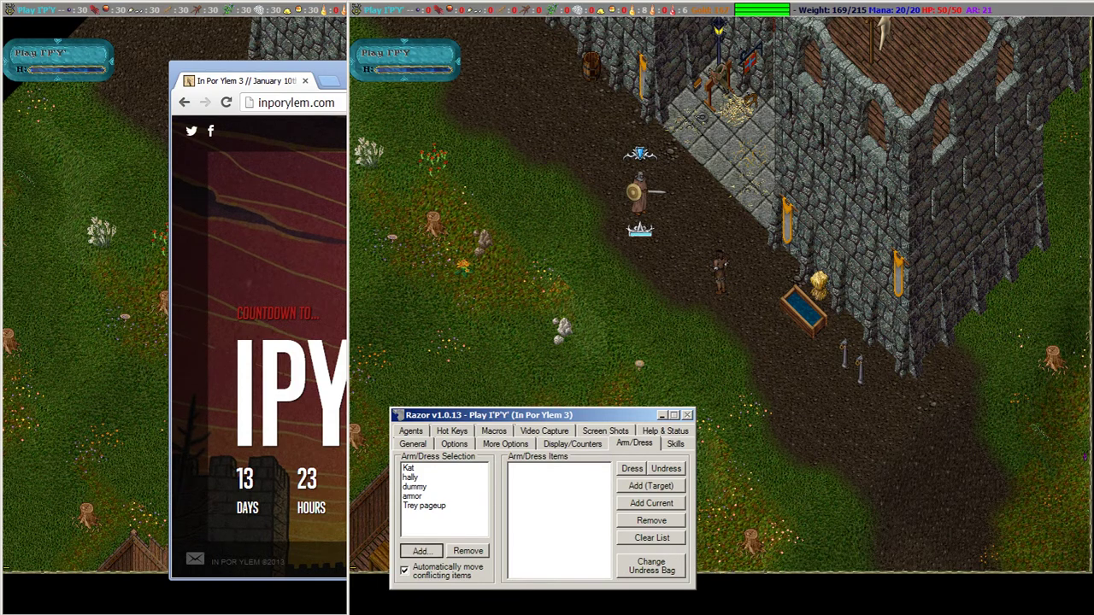
{"action": "type", "text": "Ar"}
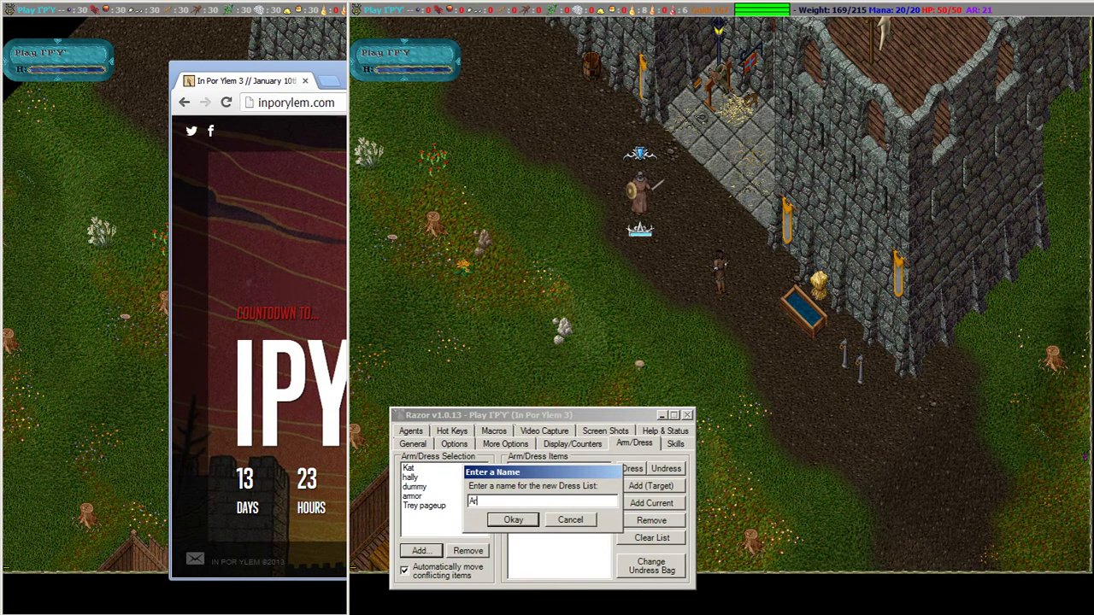
{"action": "type", "text": "m Adam"}
{"action": "key", "text": "Return"}
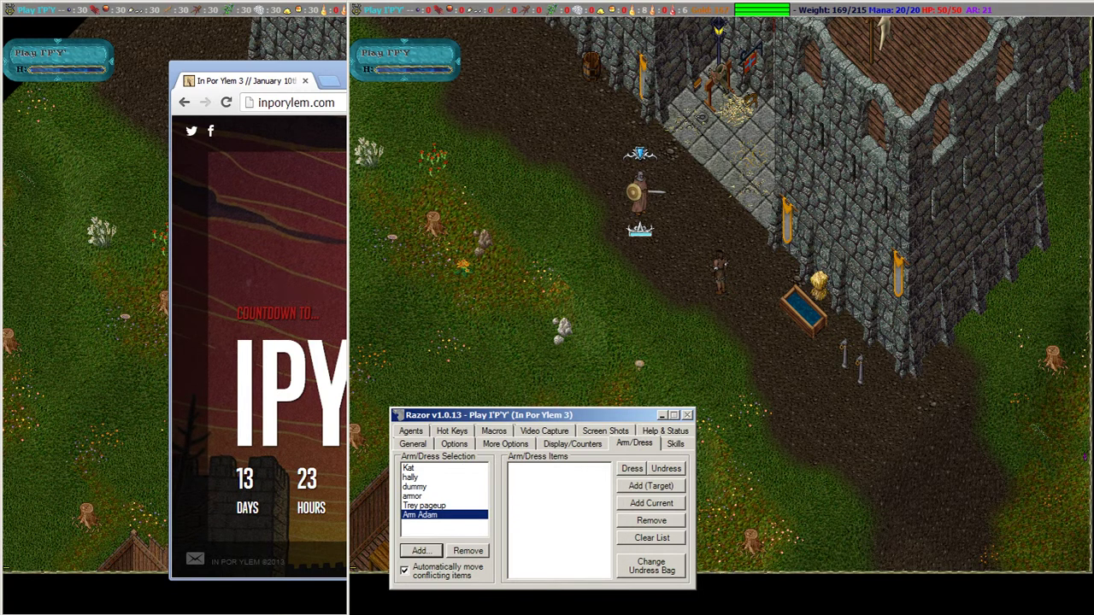
{"action": "left_click", "coordinate": [651, 486]}
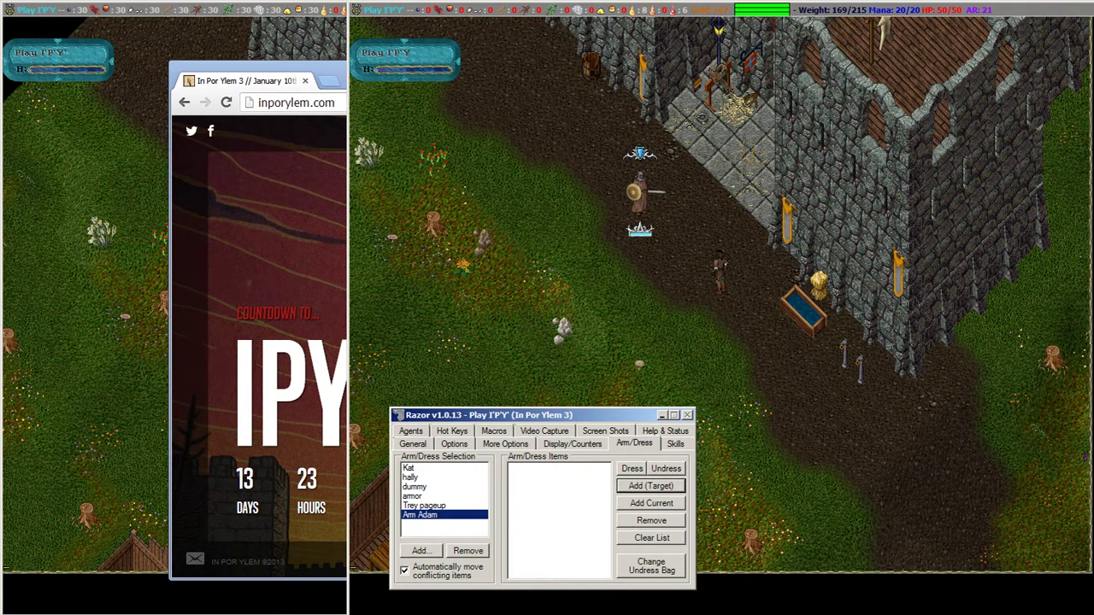
{"action": "left_click", "coordinate": [651, 359]}
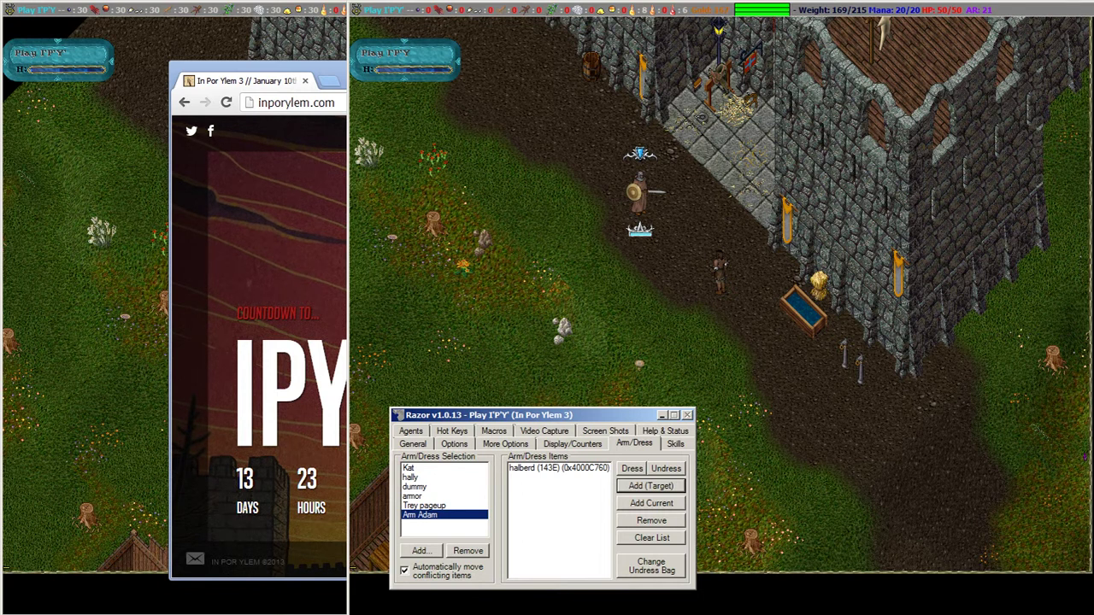
Assign Backspace as the hotkey for Dress: Arm Adam.
{"action": "left_click", "coordinate": [453, 432]}
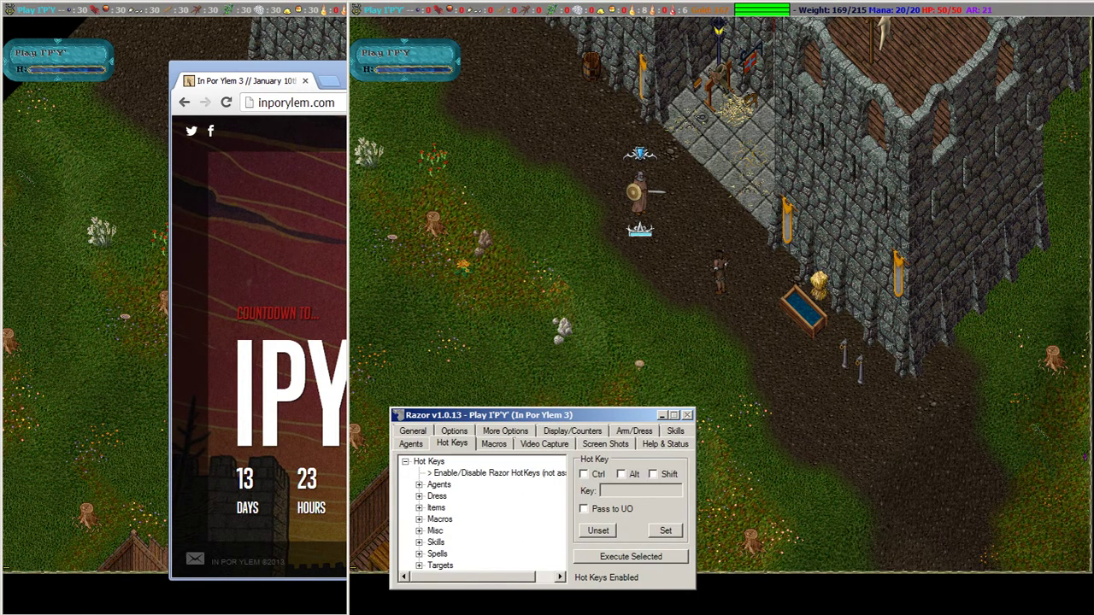
{"action": "left_click", "coordinate": [419, 496]}
{"action": "left_click", "coordinate": [495, 497]}
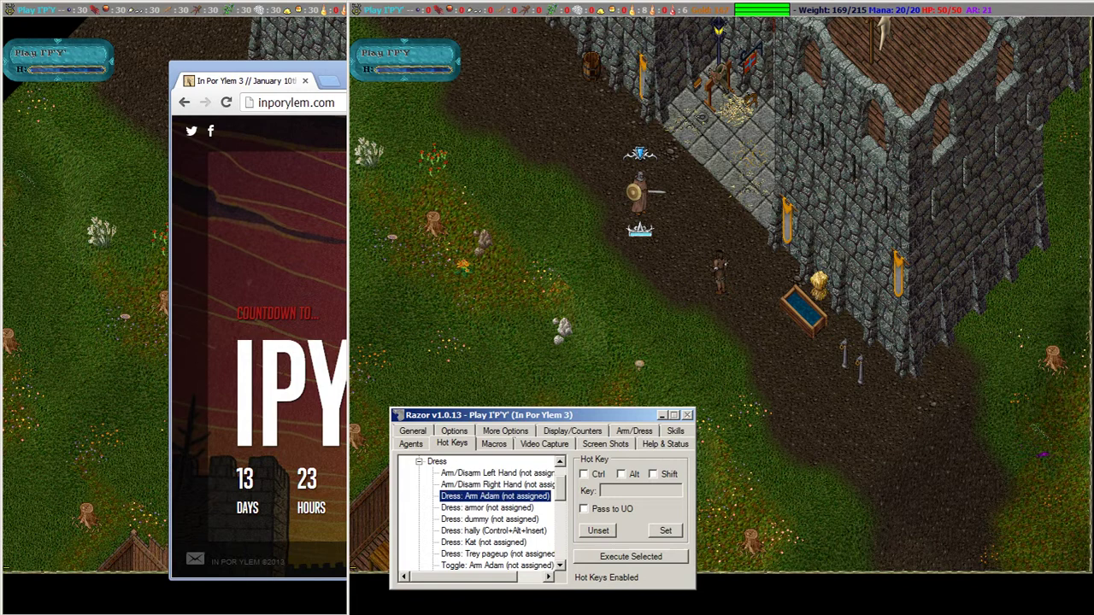
{"action": "left_click", "coordinate": [640, 490]}
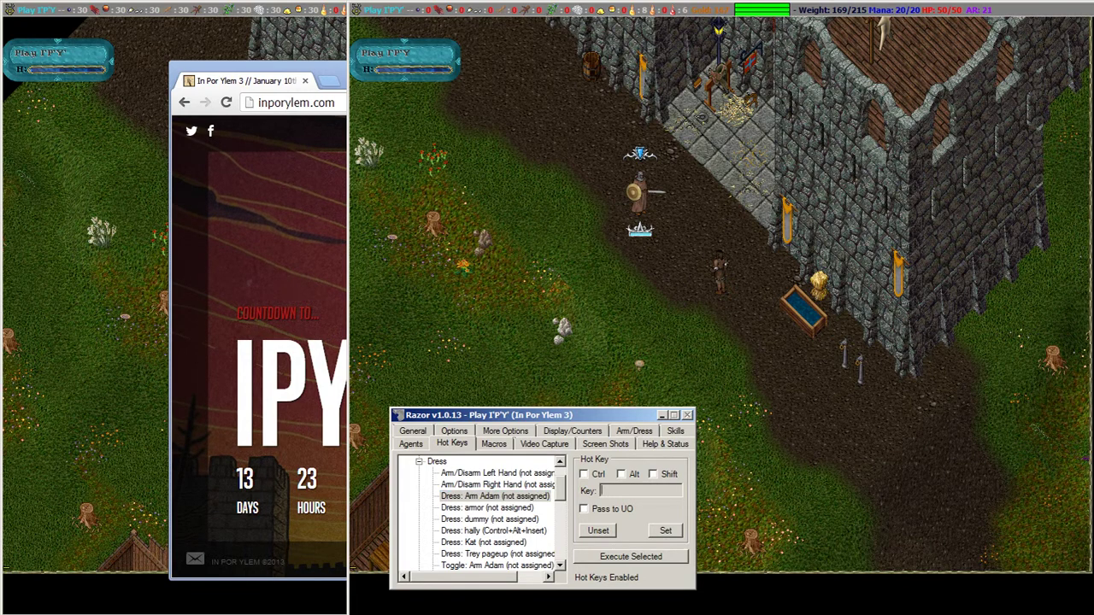
{"action": "key", "text": "BackSpace"}
{"action": "left_click", "coordinate": [666, 531]}
Assign Ctrl+Backspace to the Attack Last Target action, with Pass to UO enabled.
{"action": "left_click", "coordinate": [419, 462]}
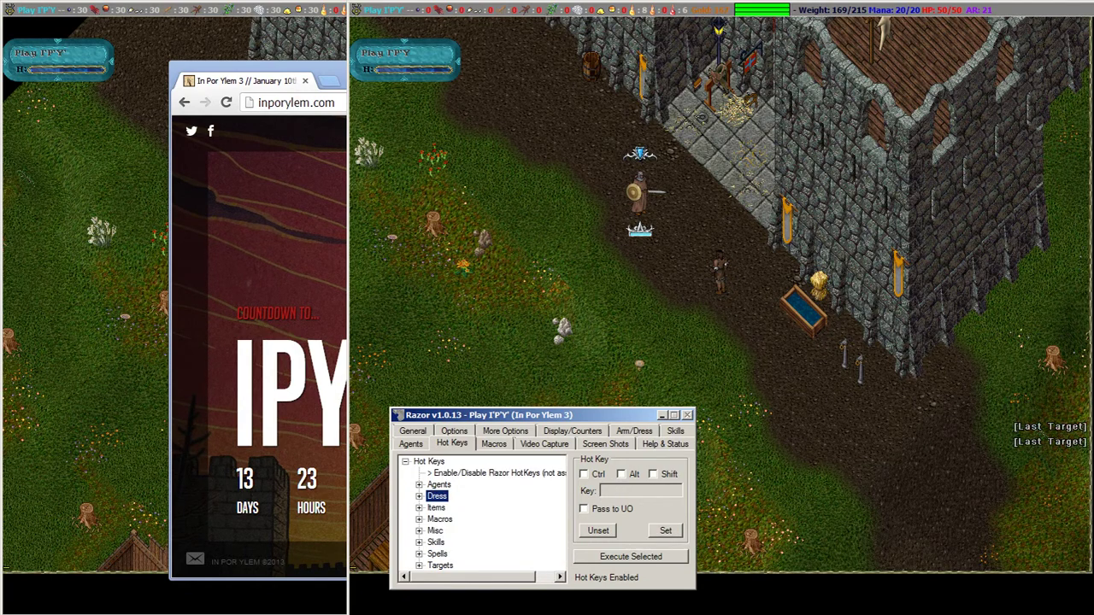
{"action": "left_click", "coordinate": [419, 566]}
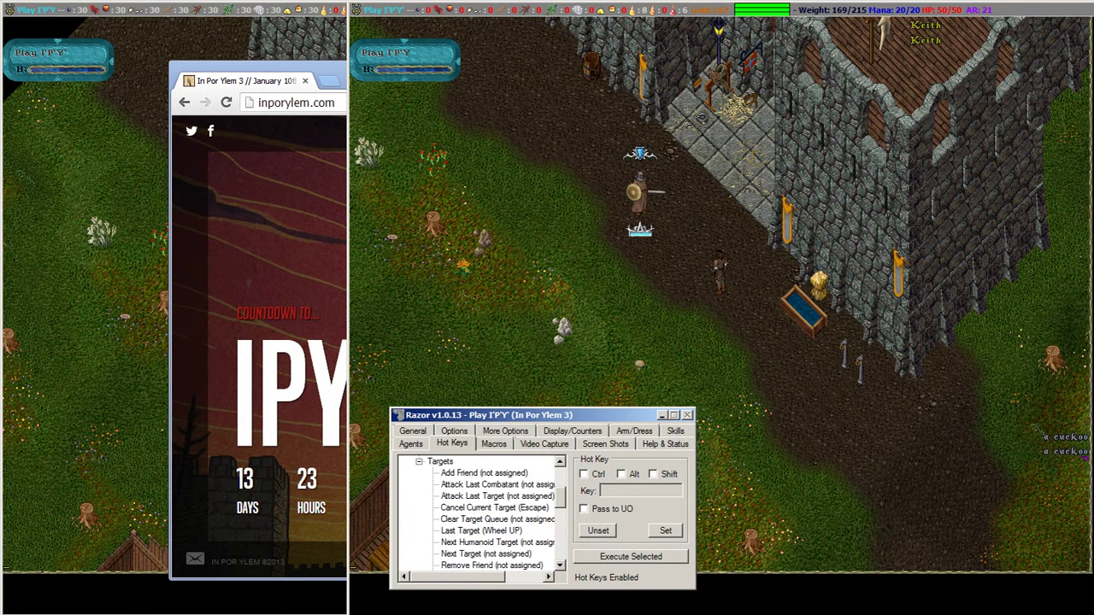
{"action": "left_click", "coordinate": [497, 497]}
{"action": "left_click", "coordinate": [584, 474]}
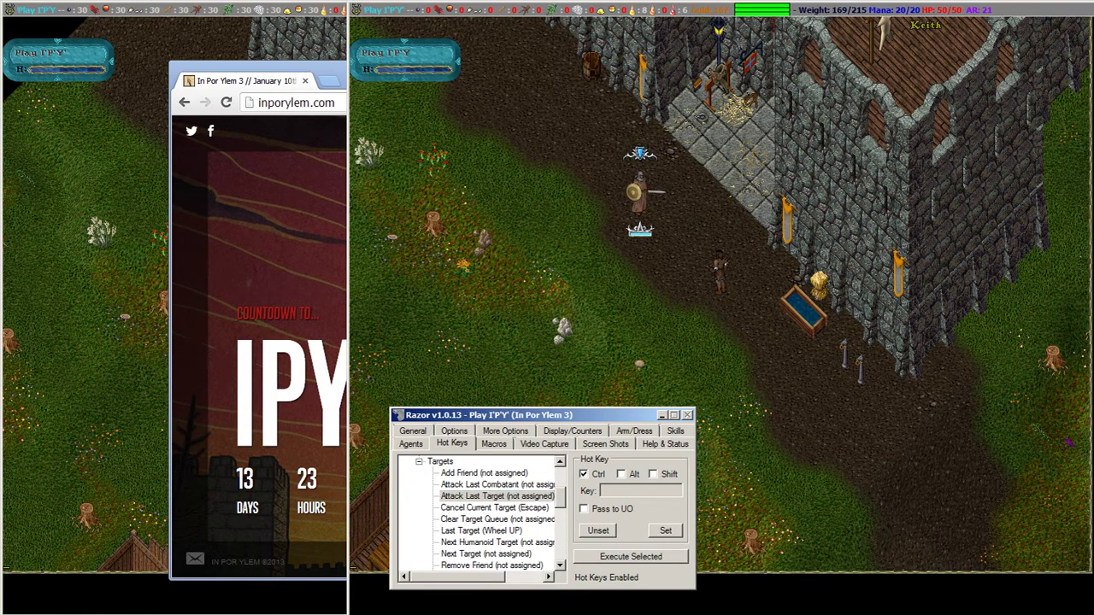
{"action": "left_click", "coordinate": [641, 491]}
{"action": "key", "text": "BackSpace"}
{"action": "left_click", "coordinate": [584, 508]}
{"action": "left_click", "coordinate": [665, 530]}
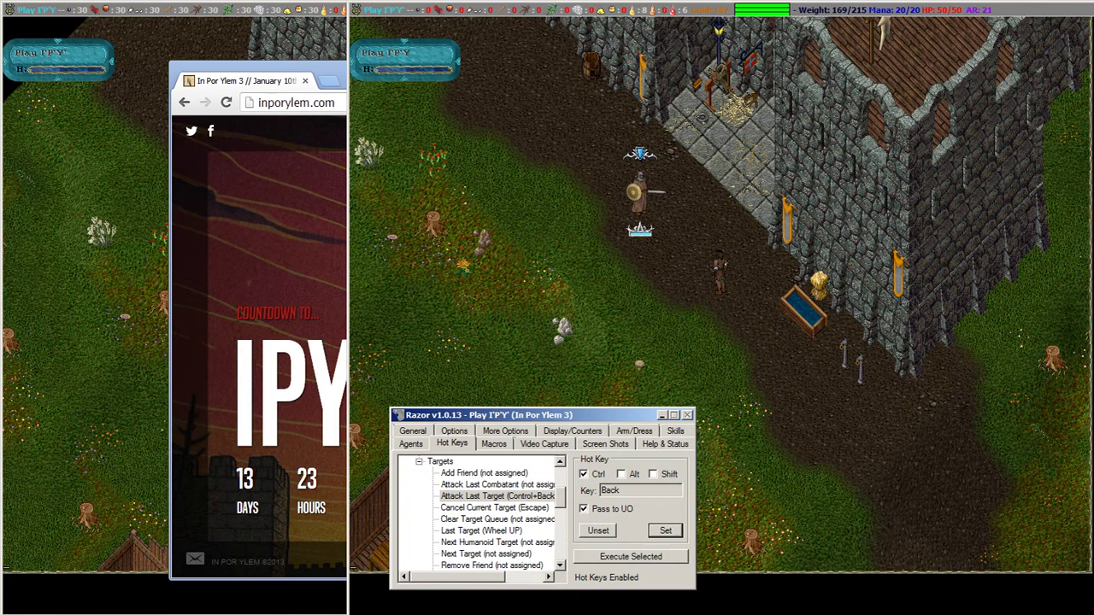
Create a new macro named "Arm Adam Attack".
{"action": "left_click", "coordinate": [493, 444]}
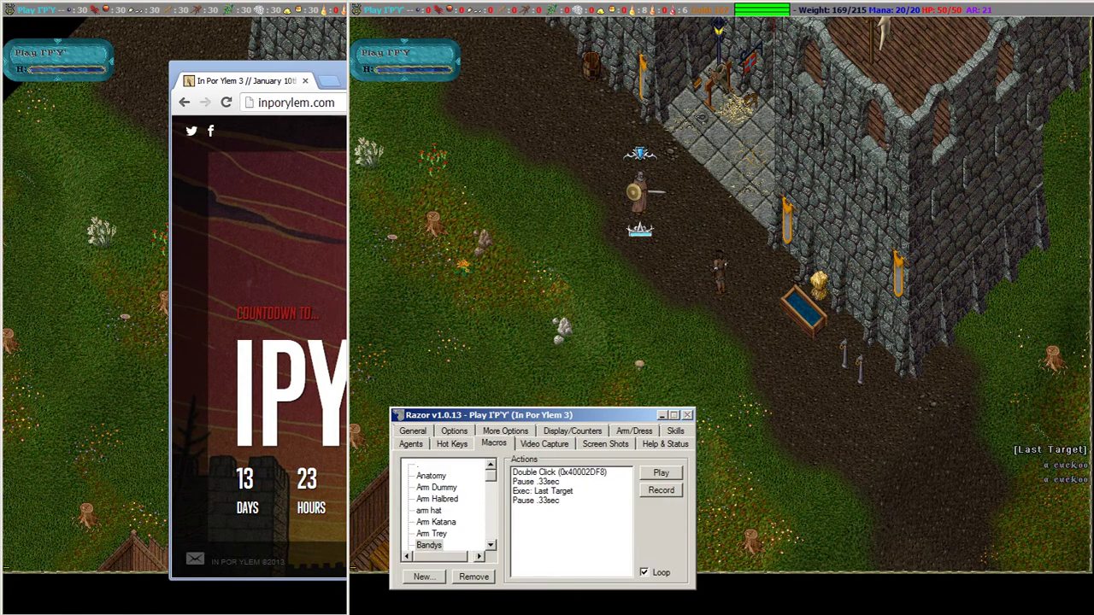
{"action": "left_click", "coordinate": [434, 580]}
{"action": "type", "text": "Ar"}
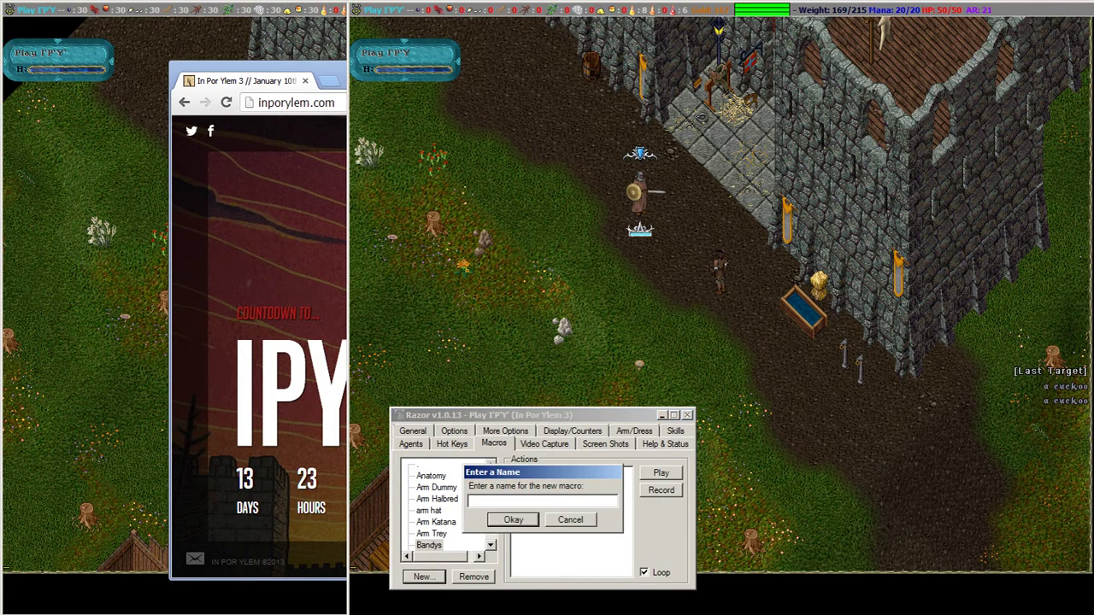
{"action": "type", "text": "m Adda"}
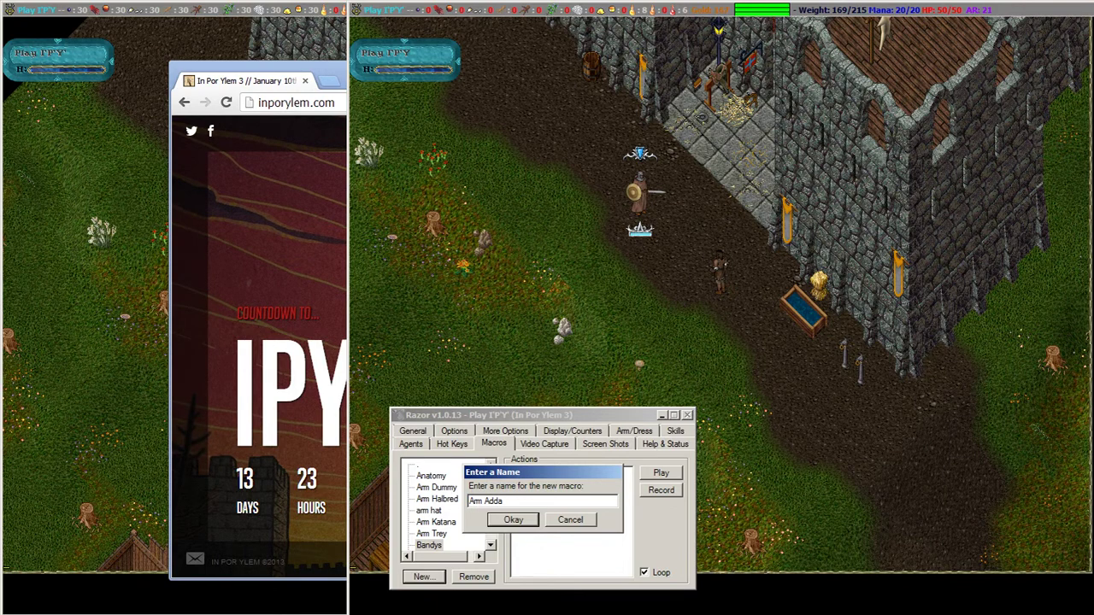
{"action": "key", "text": "BackSpace"}
{"action": "type", "text": "m Attack"}
{"action": "key", "text": "Return"}
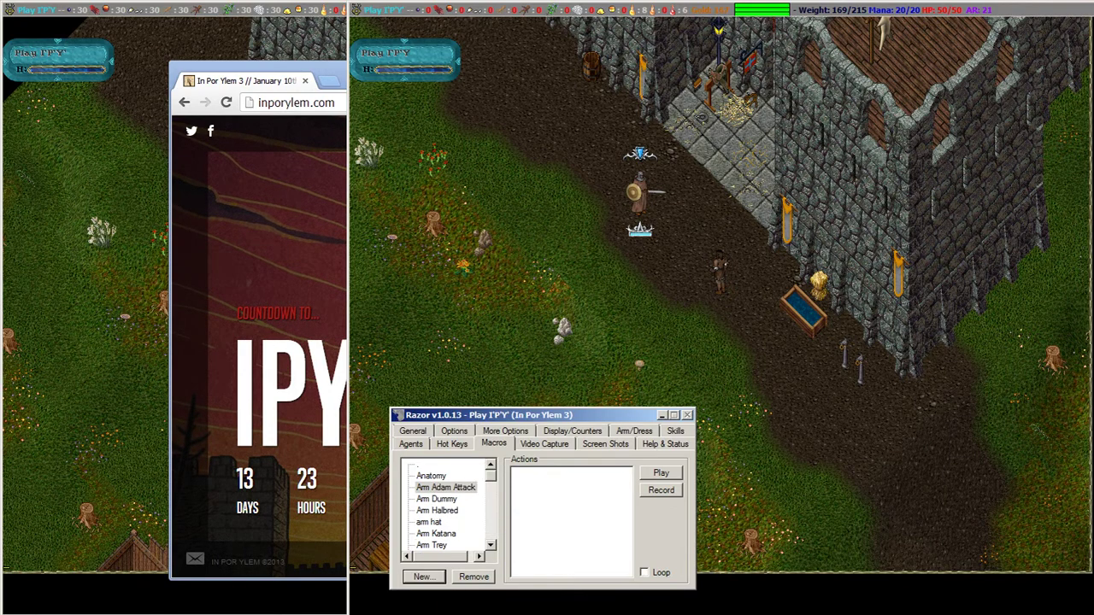
Record the macro in the game by arming the halberd, setting the shield-bearing character as last target and attacking it.
{"action": "left_click", "coordinate": [655, 316]}
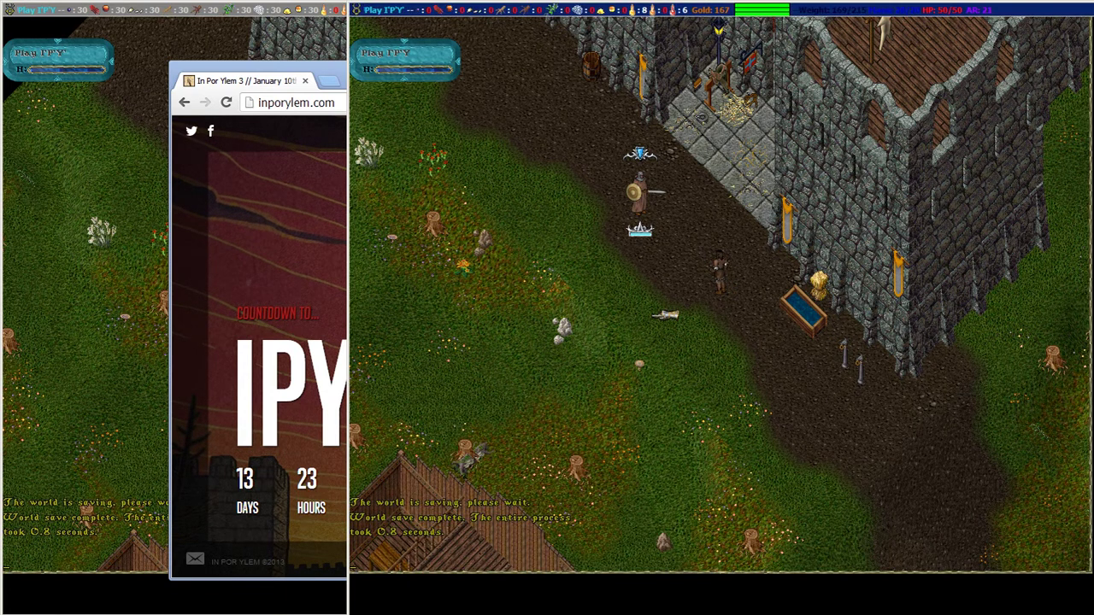
{"action": "key", "text": "F1"}
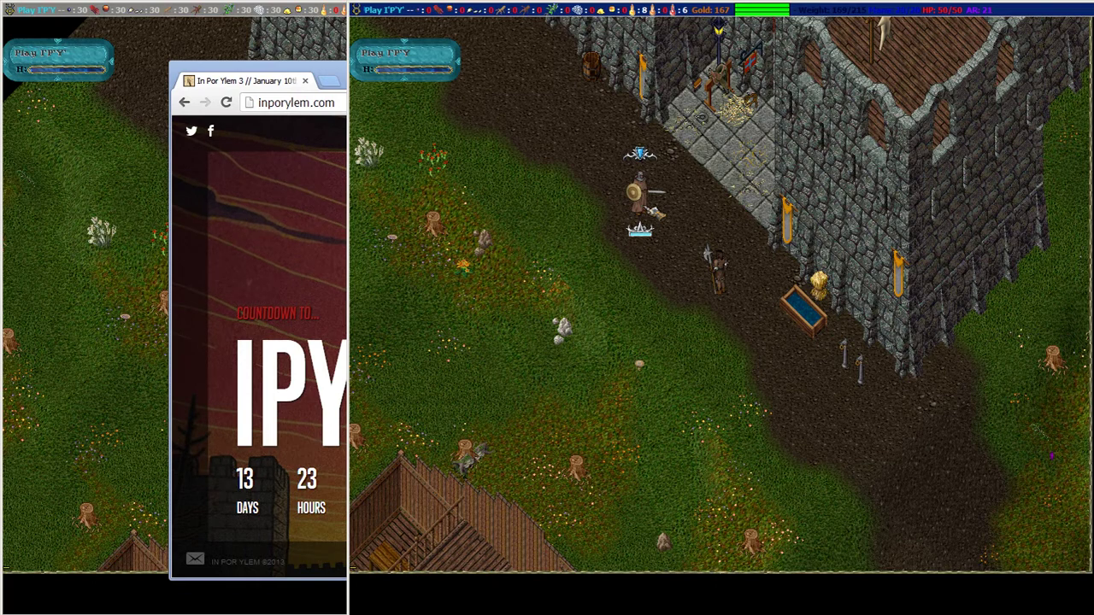
{"action": "key", "text": "F1"}
{"action": "left_click", "coordinate": [645, 208]}
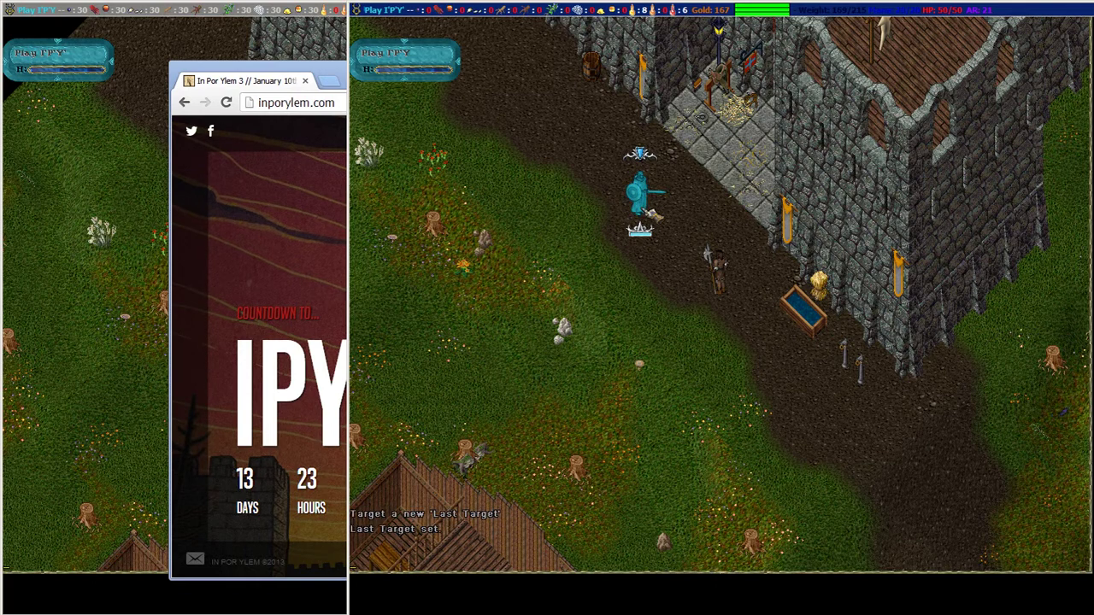
{"action": "key", "text": "F2"}
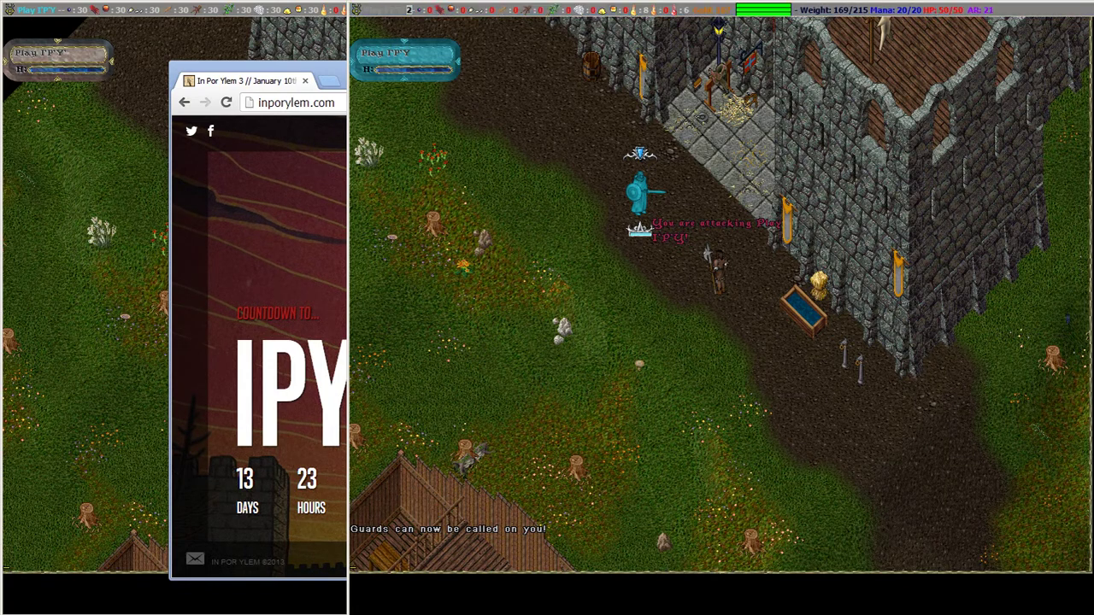
{"action": "key", "text": "alt+Tab"}
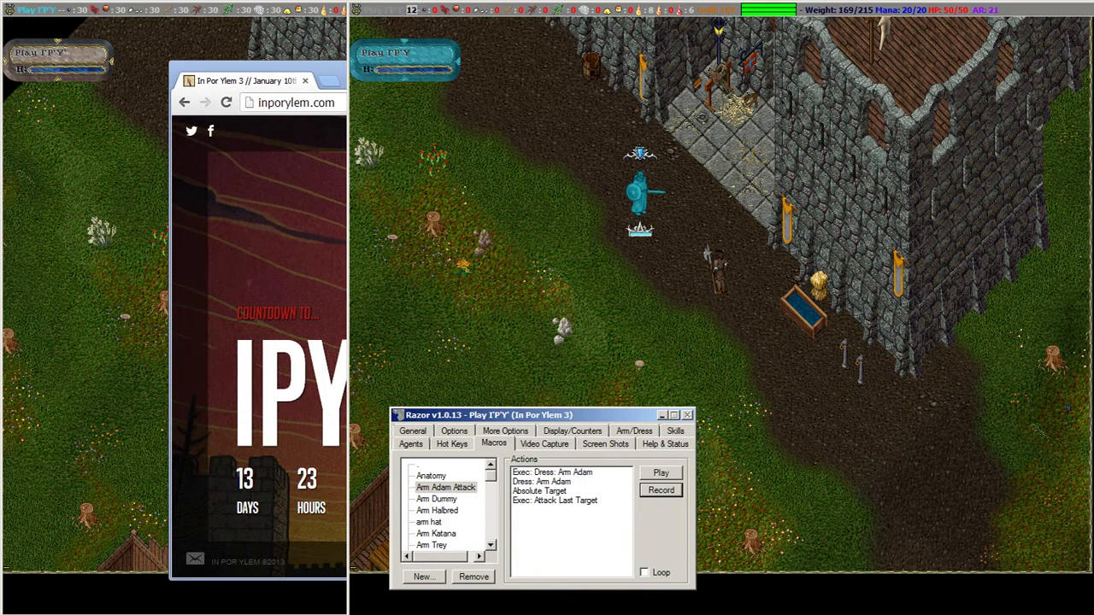
Remove the Absolute Target and plain Dress: Arm Adam actions from the Arm Adam Attack macro.
{"action": "left_click", "coordinate": [533, 492]}
{"action": "right_click", "coordinate": [534, 491]}
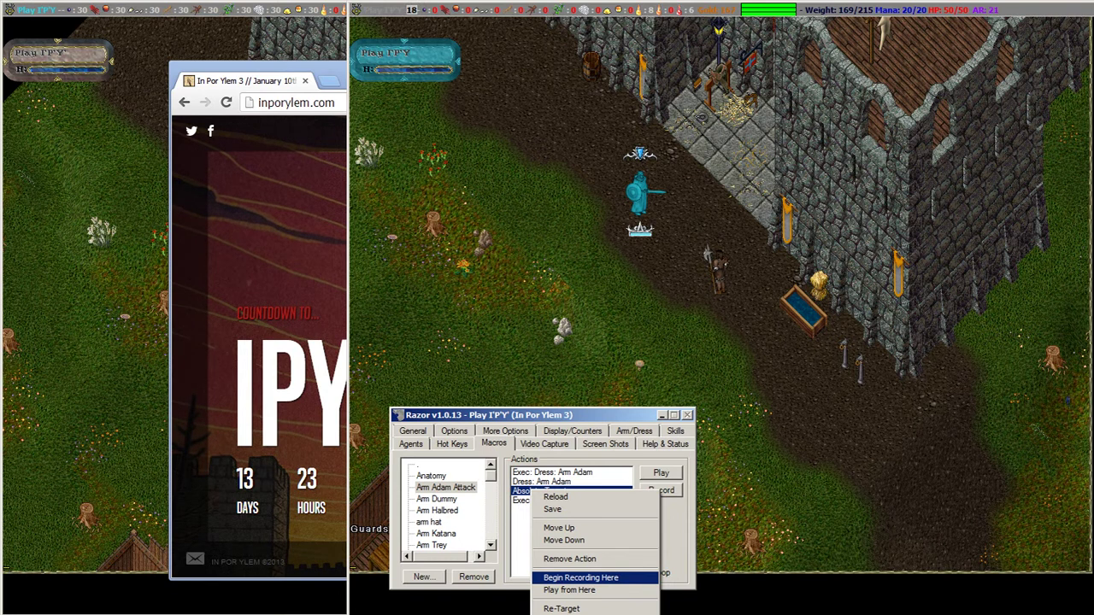
{"action": "left_click", "coordinate": [569, 558]}
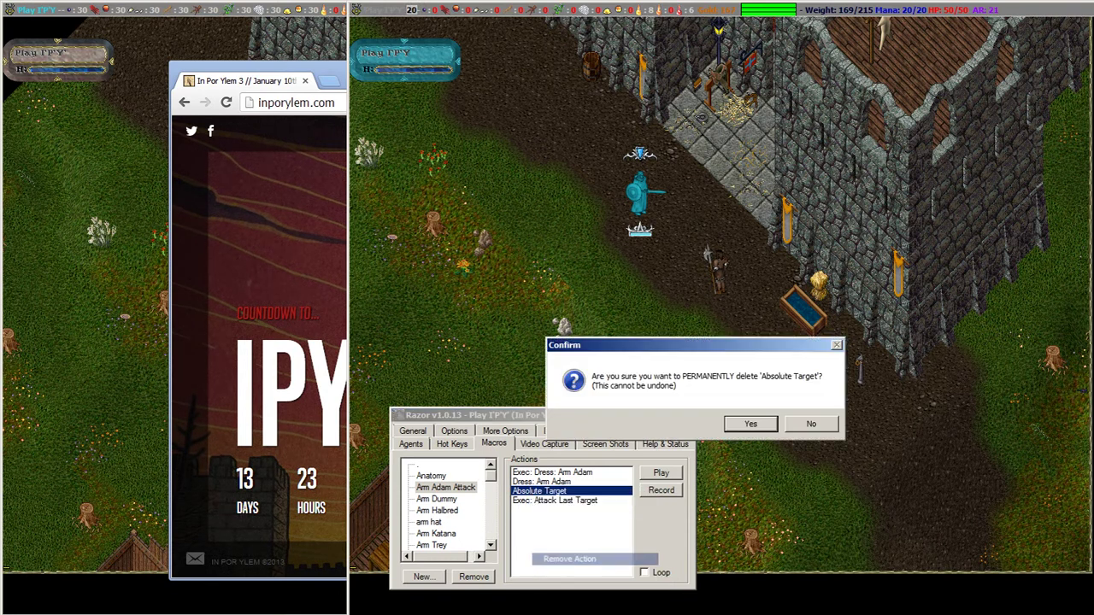
{"action": "left_click", "coordinate": [752, 424]}
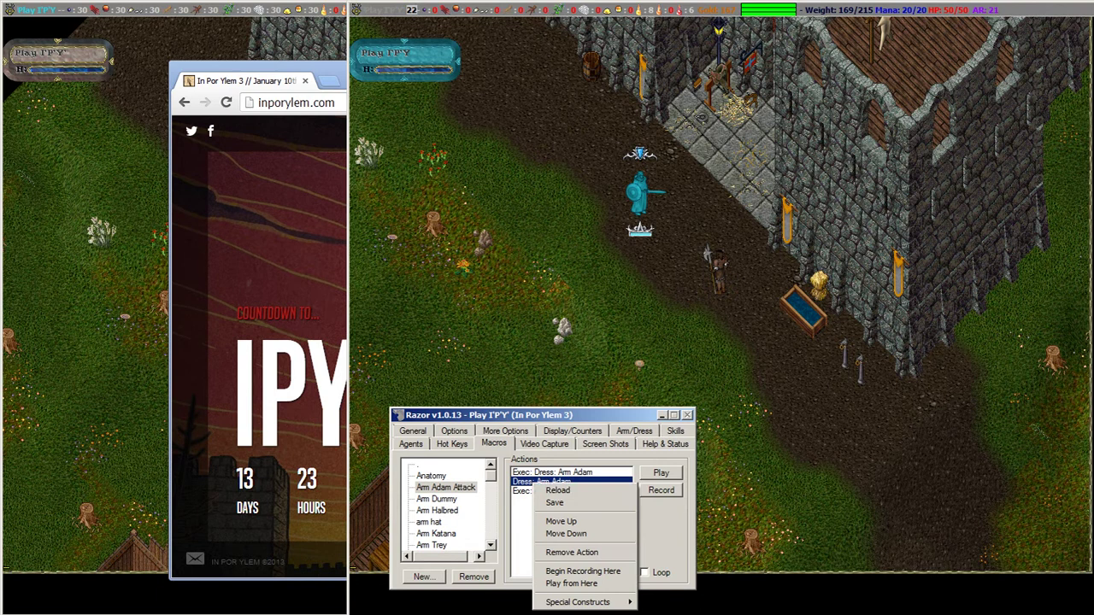
{"action": "left_click", "coordinate": [571, 553]}
{"action": "key", "text": "Return"}
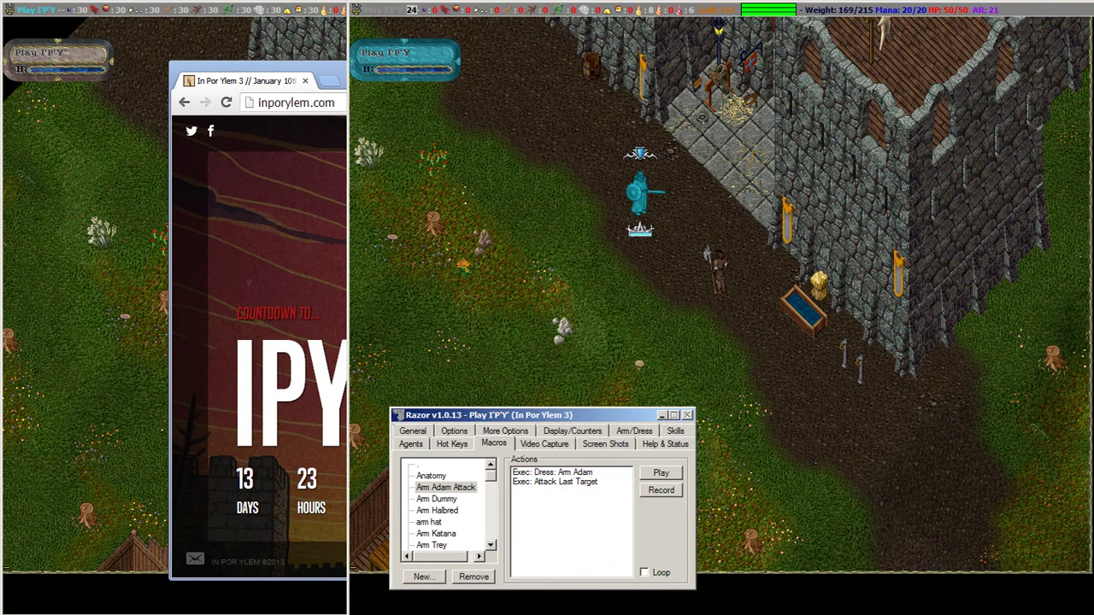
Assign Alt+Backspace to Play: Arm Adam Attack with Pass to UO enabled, and return to the game.
{"action": "left_click", "coordinate": [452, 444]}
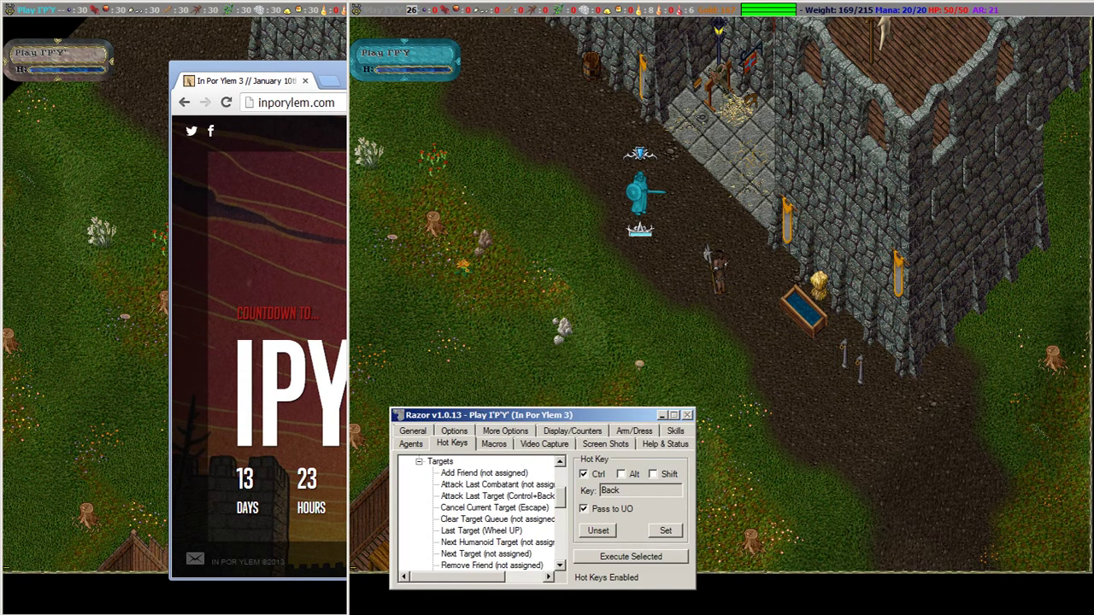
{"action": "left_click", "coordinate": [419, 461]}
{"action": "left_click", "coordinate": [419, 519]}
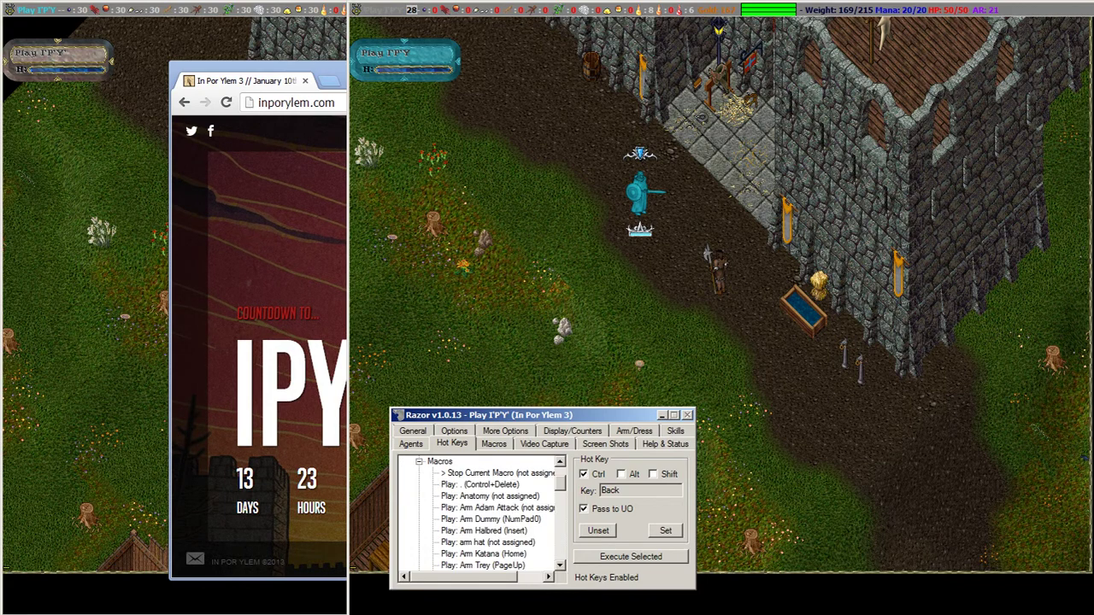
{"action": "left_click", "coordinate": [495, 508]}
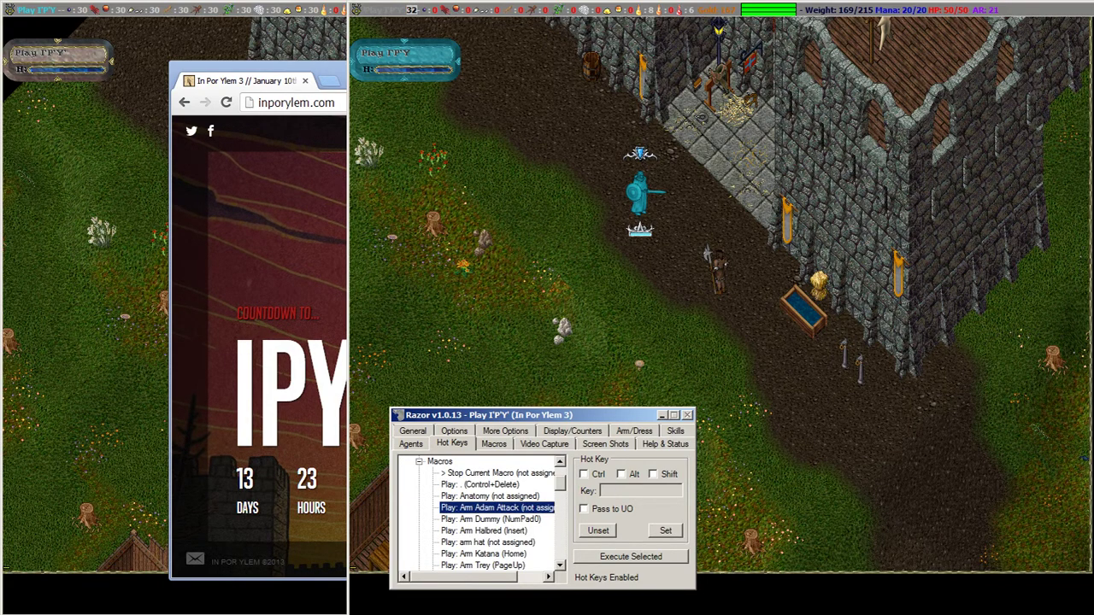
{"action": "left_click", "coordinate": [623, 474]}
{"action": "left_click", "coordinate": [636, 491]}
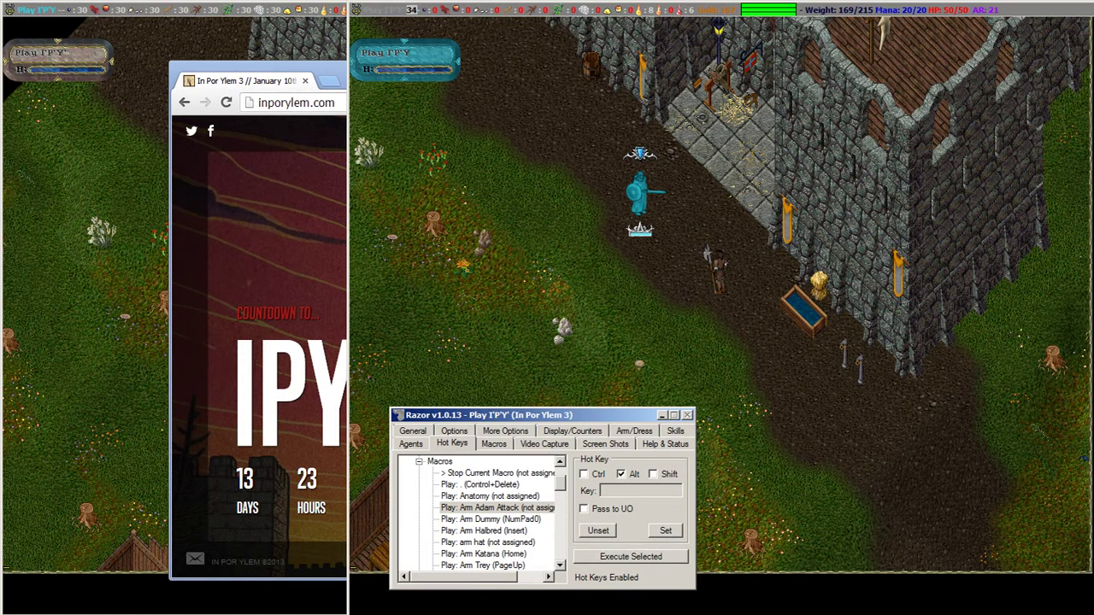
{"action": "key", "text": "alt+BackSpace"}
{"action": "left_click", "coordinate": [584, 509]}
{"action": "left_click", "coordinate": [666, 531]}
{"action": "left_click", "coordinate": [663, 416]}
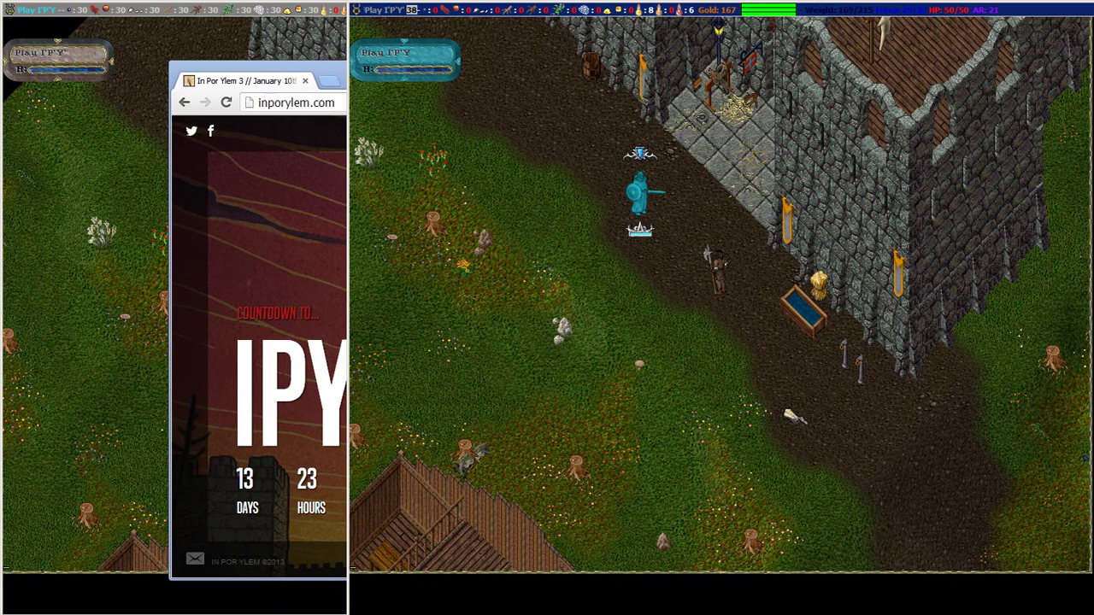
Test the Arm Adam Attack macro on the last target, first from a distance and again after walking up beside it.
{"action": "key", "text": "alt+BackSpace"}
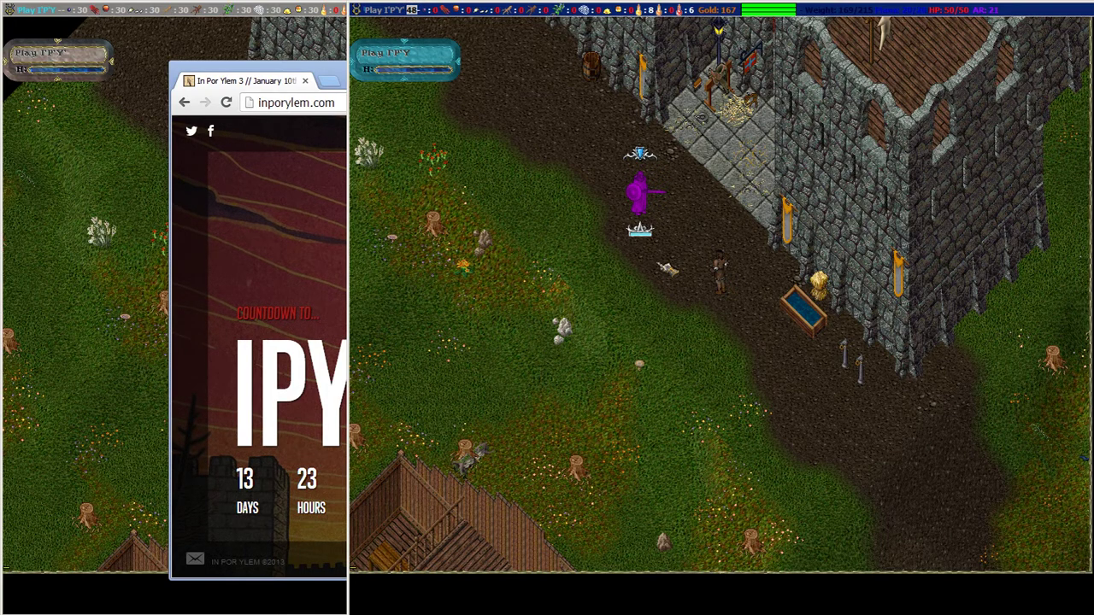
{"action": "key", "text": "F1"}
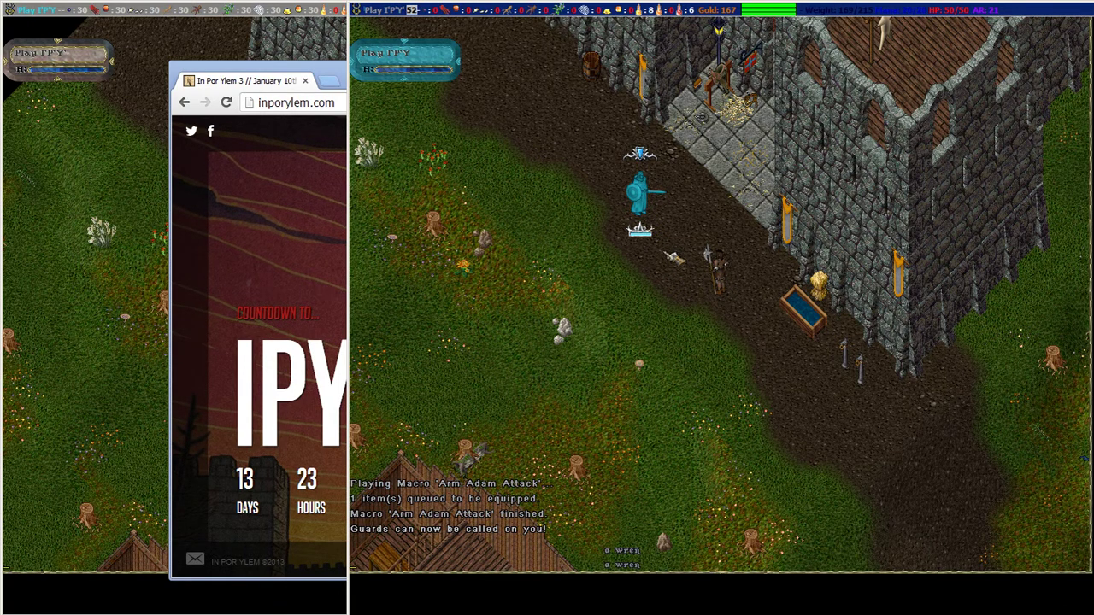
{"action": "key", "text": "Tab"}
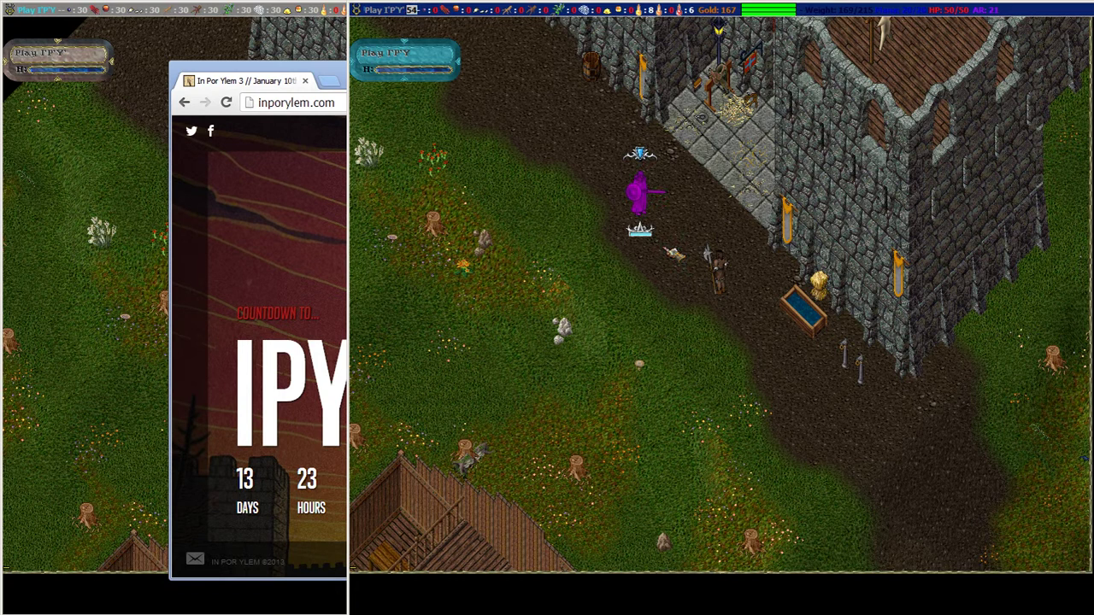
{"action": "right_click", "coordinate": [674, 254]}
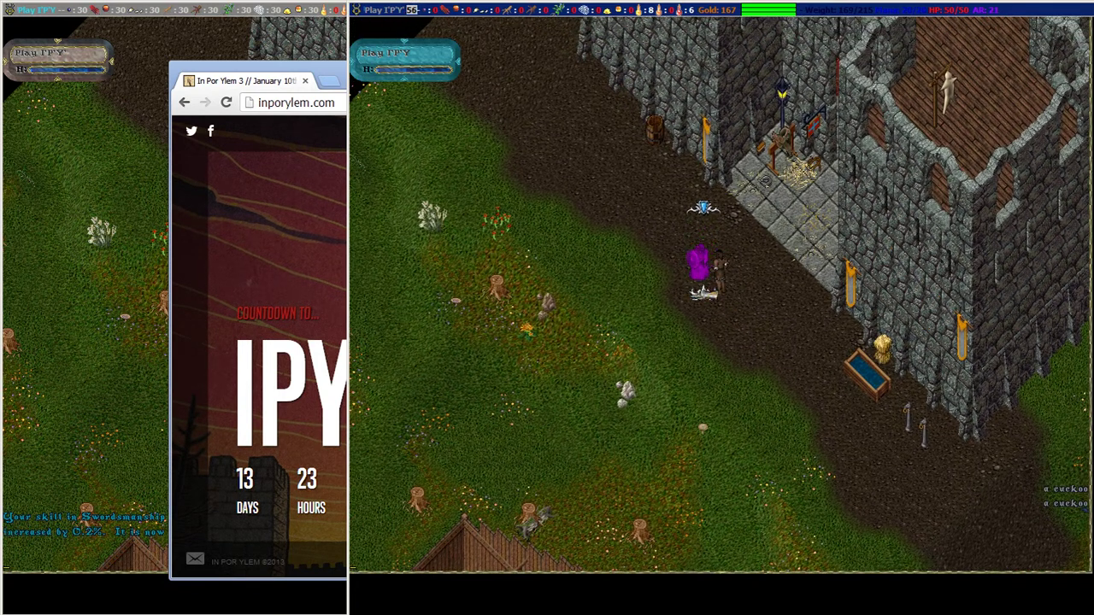
{"action": "key", "text": "F1"}
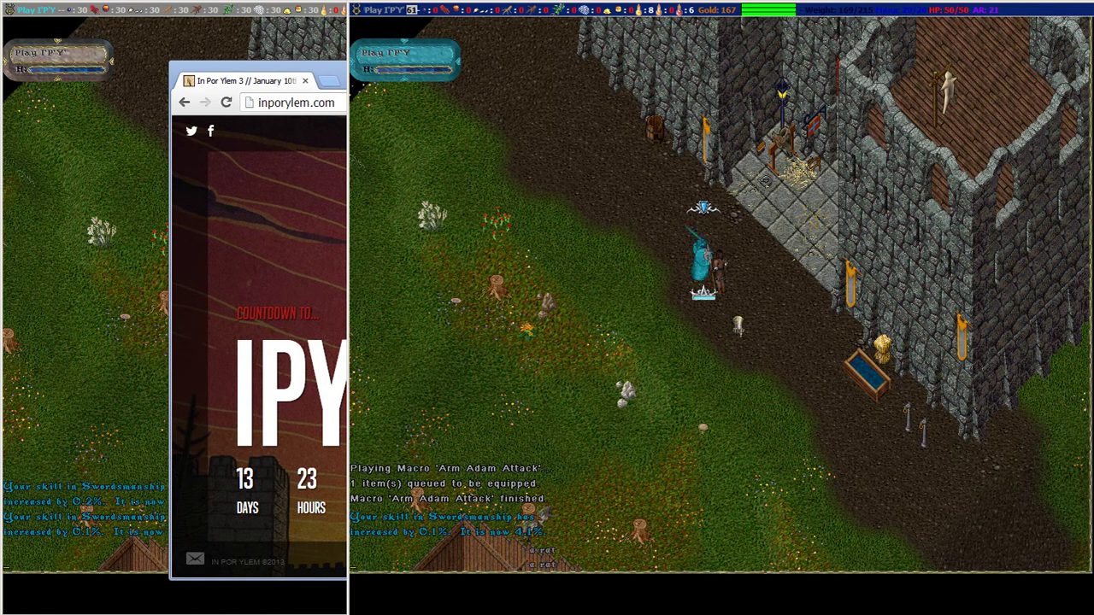
{"action": "right_click", "coordinate": [747, 343]}
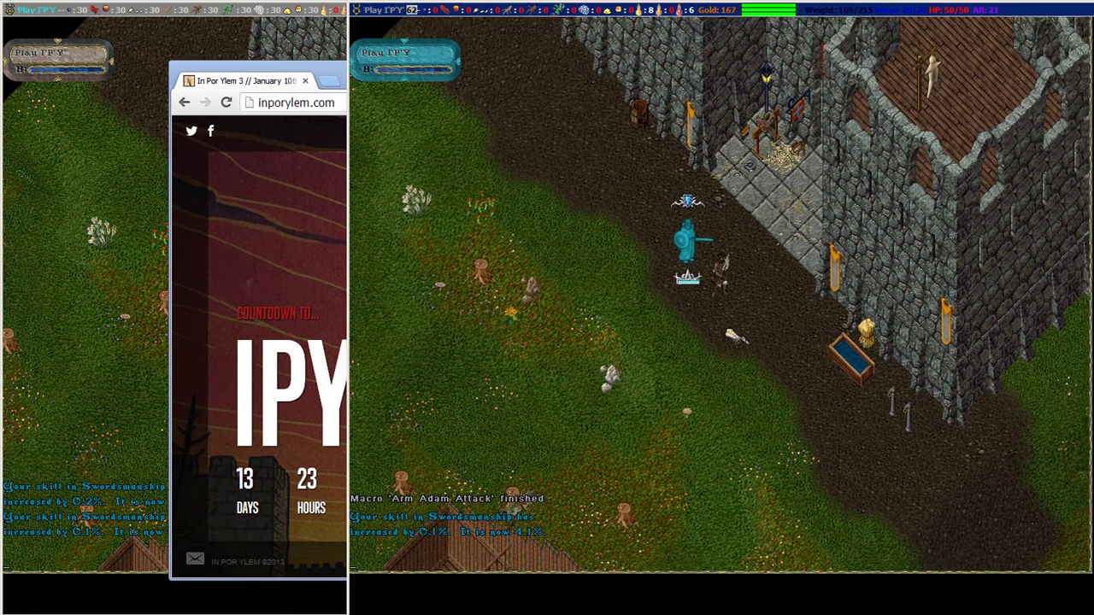
Cast Greater Heal with the halberd armed and cancel the spell's pending target.
{"action": "key", "text": "Page_Down"}
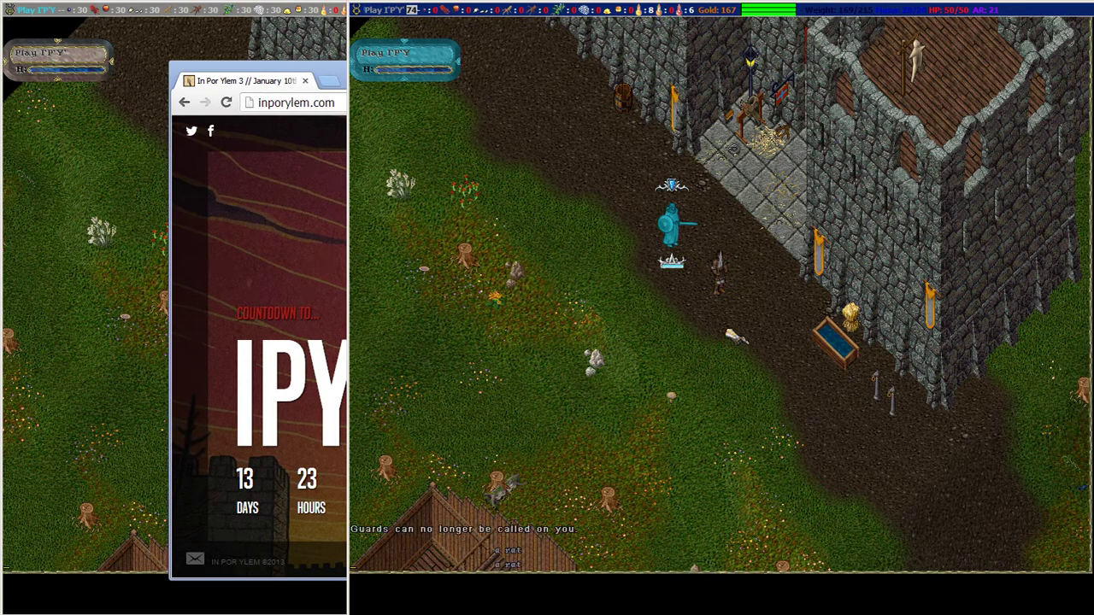
{"action": "key", "text": "F1"}
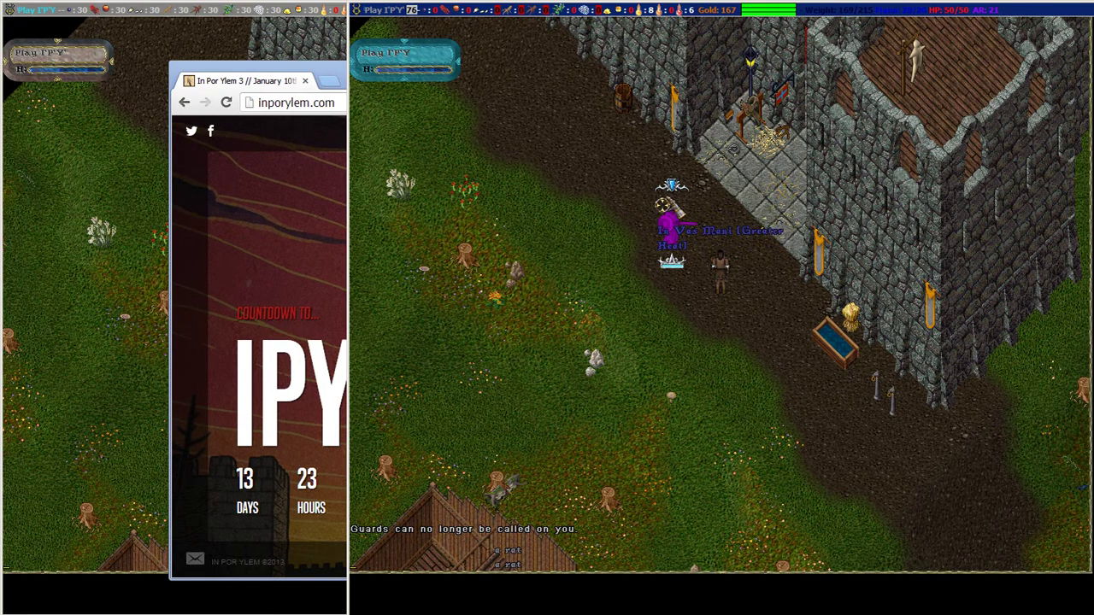
{"action": "key", "text": "Escape"}
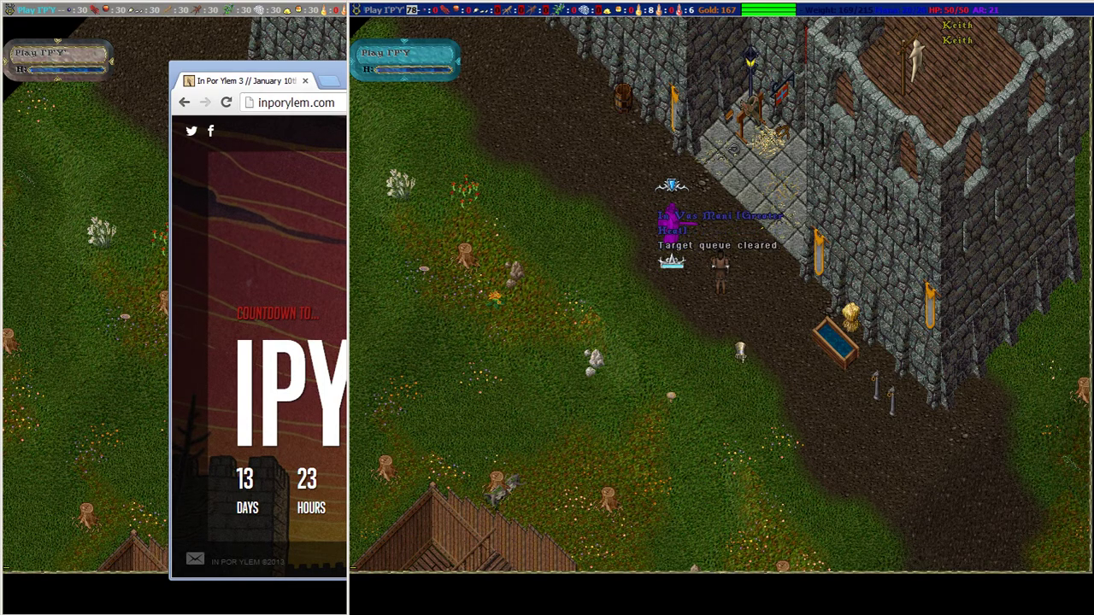